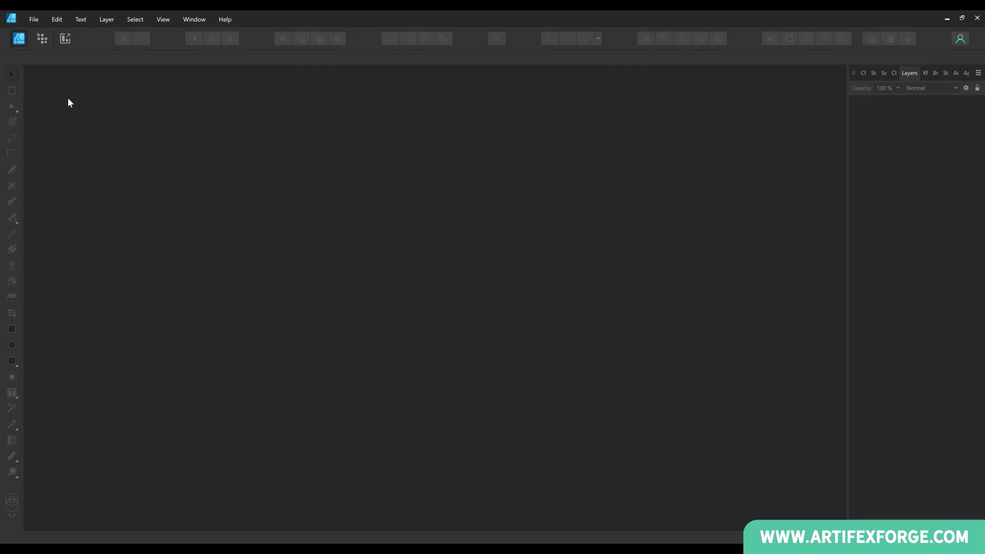
# Start a new 3000 × 2000 px document in pixels with an artboard.
pyautogui.click(33, 21)
pyautogui.click(38, 41)
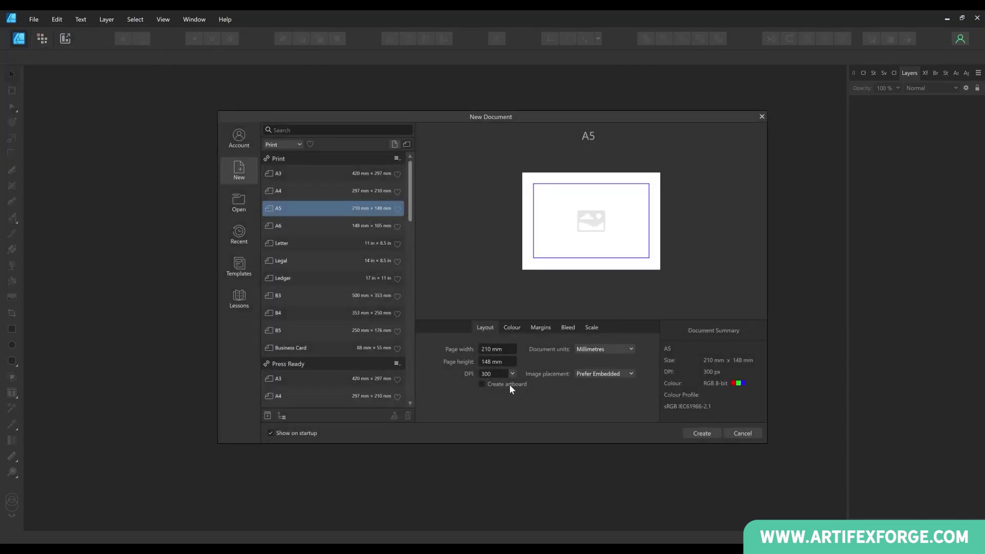
pyautogui.click(598, 349)
pyautogui.click(597, 360)
pyautogui.moveTo(507, 350); pyautogui.dragTo(468, 349)
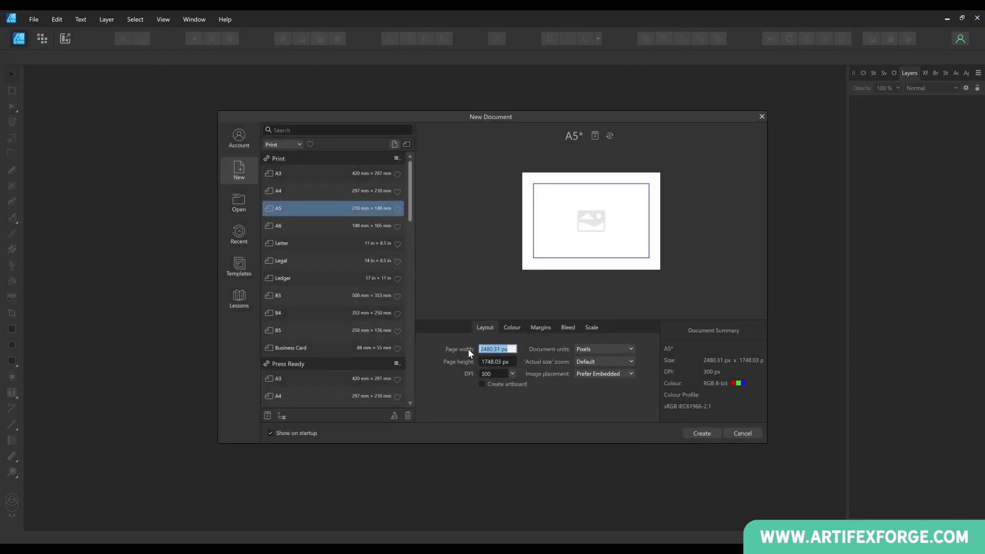
pyautogui.write('3000')
pyautogui.click(498, 361)
pyautogui.write('2000')
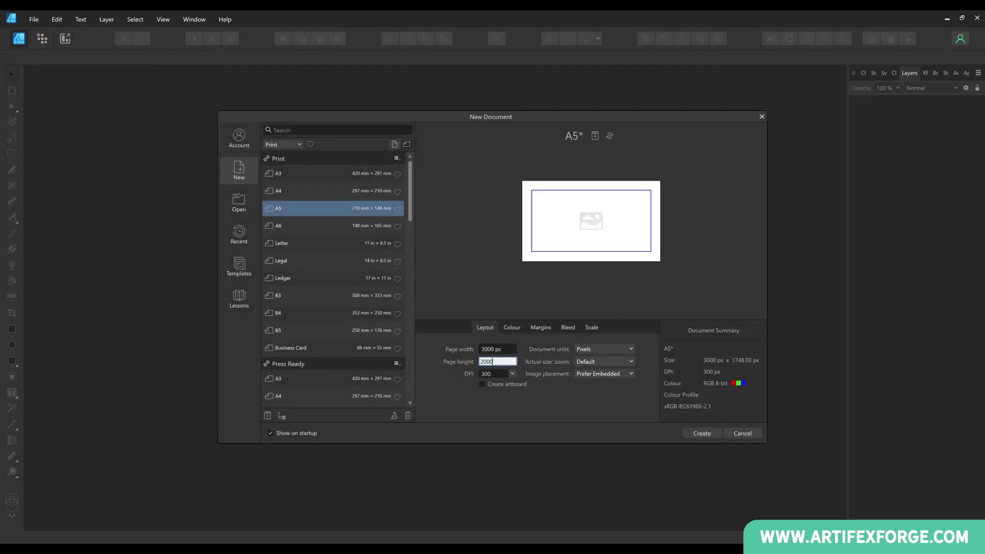
pyautogui.click(482, 384)
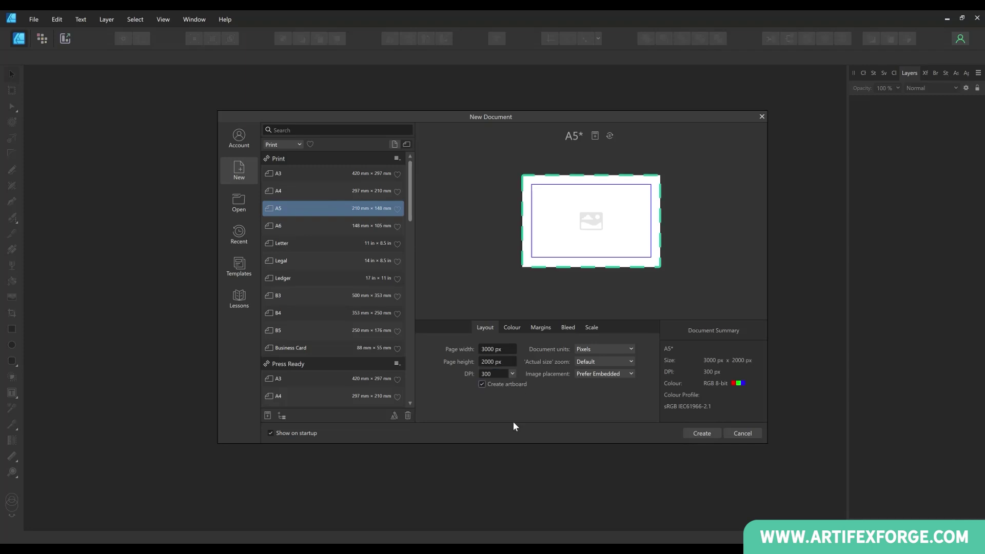
# Set image placement to Prefer Linked and create the document.
pyautogui.click(629, 374)
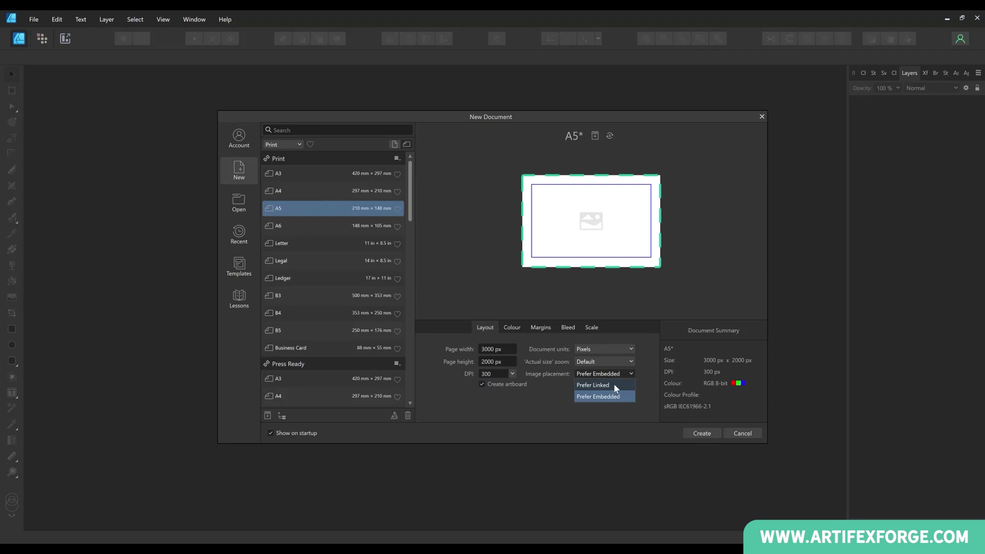
pyautogui.click(592, 385)
pyautogui.click(545, 327)
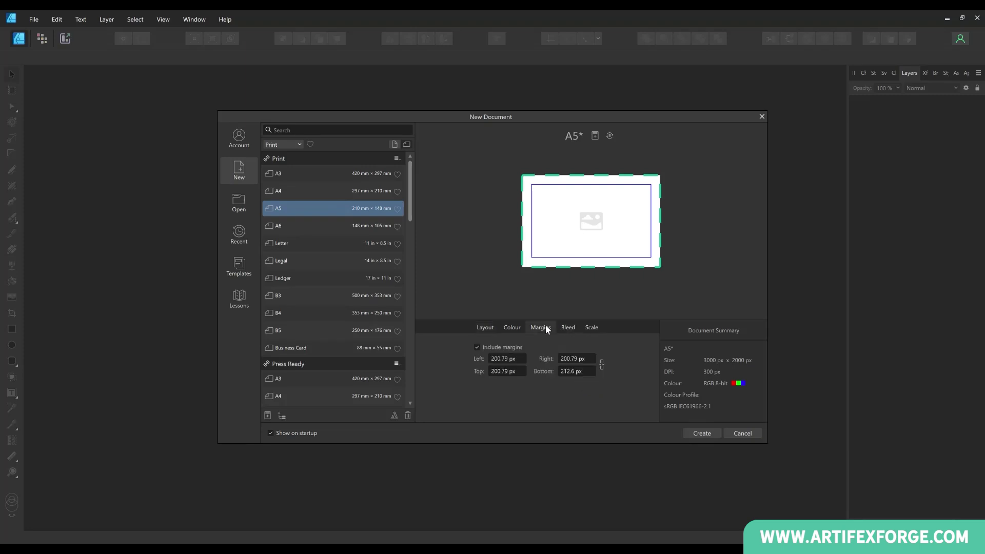
pyautogui.click(702, 433)
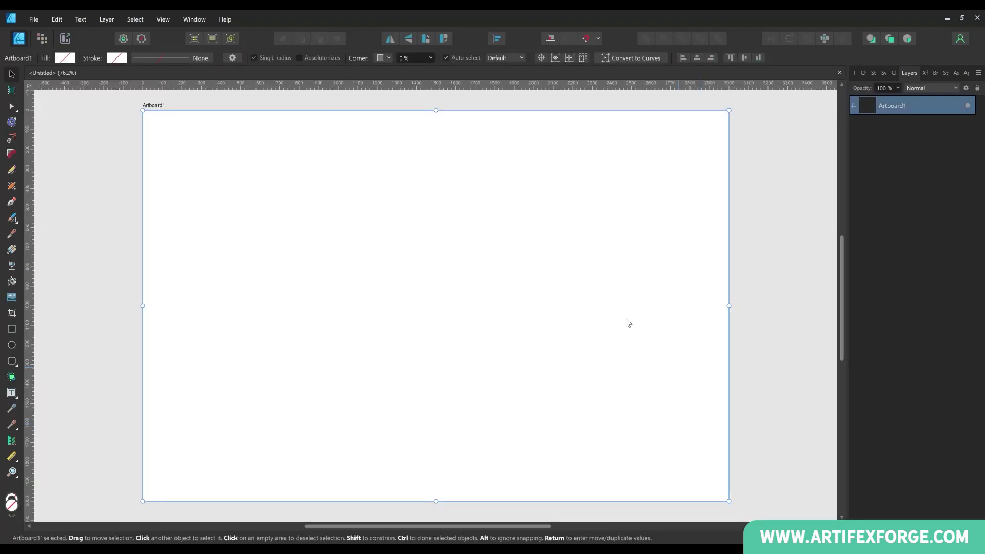
# Place the Embossed 4 image onto the artboard.
pyautogui.click(30, 19)
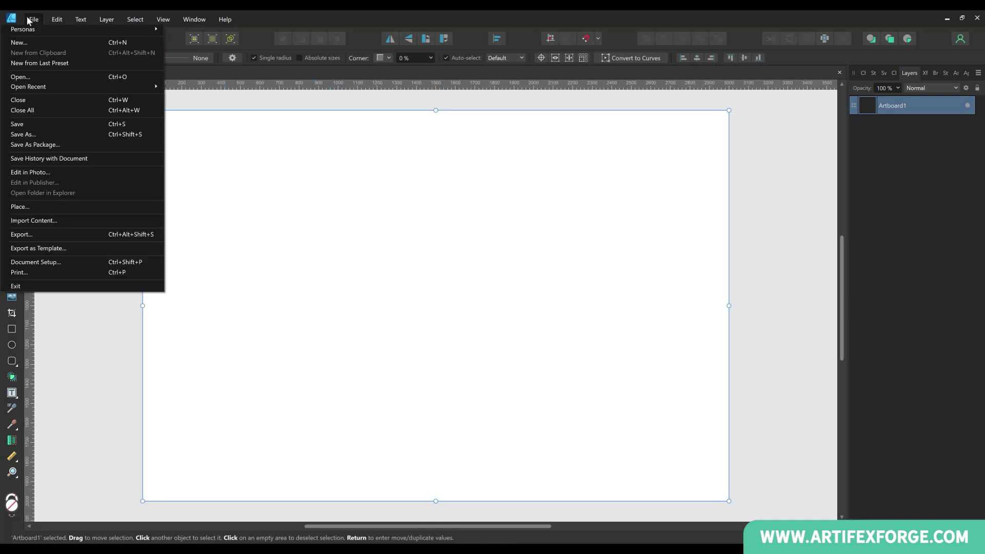
pyautogui.click(42, 206)
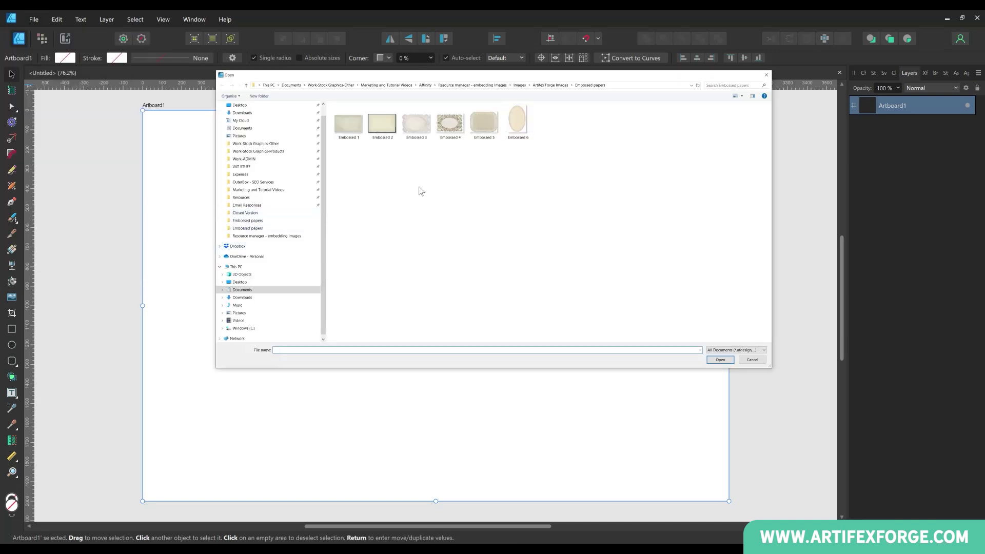
pyautogui.doubleClick(454, 130)
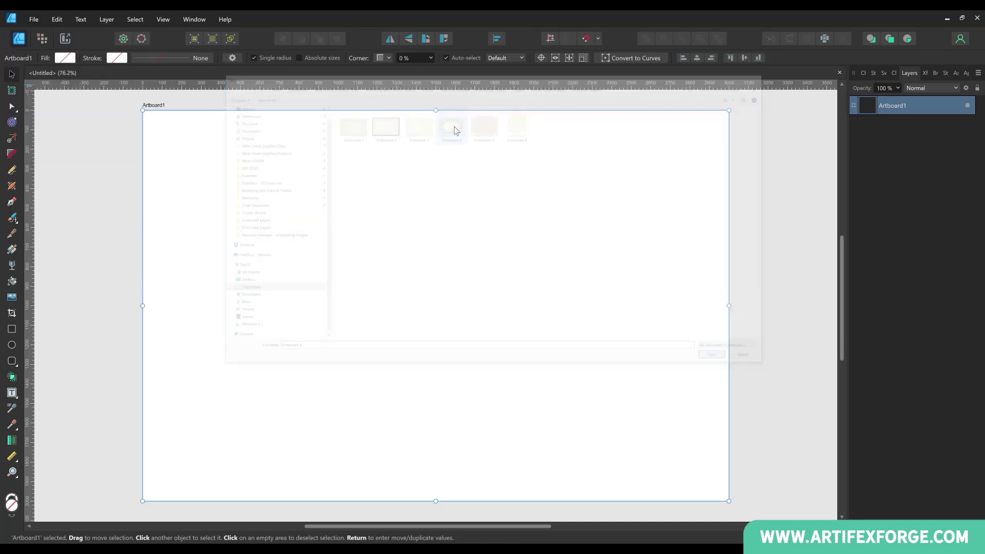
pyautogui.click(380, 237)
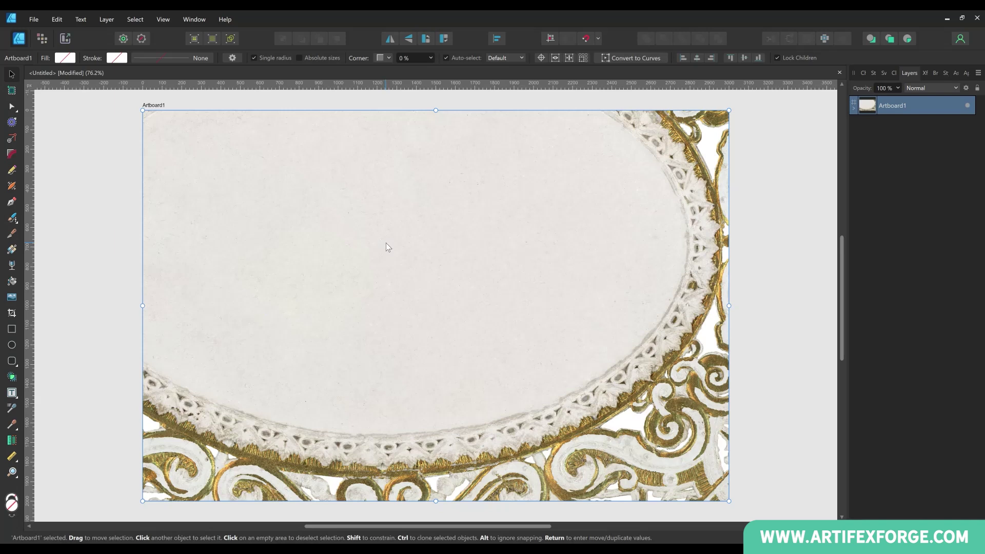
# Shrink Embossed 4.png to fit inside the artboard and centre it.
pyautogui.click(685, 296)
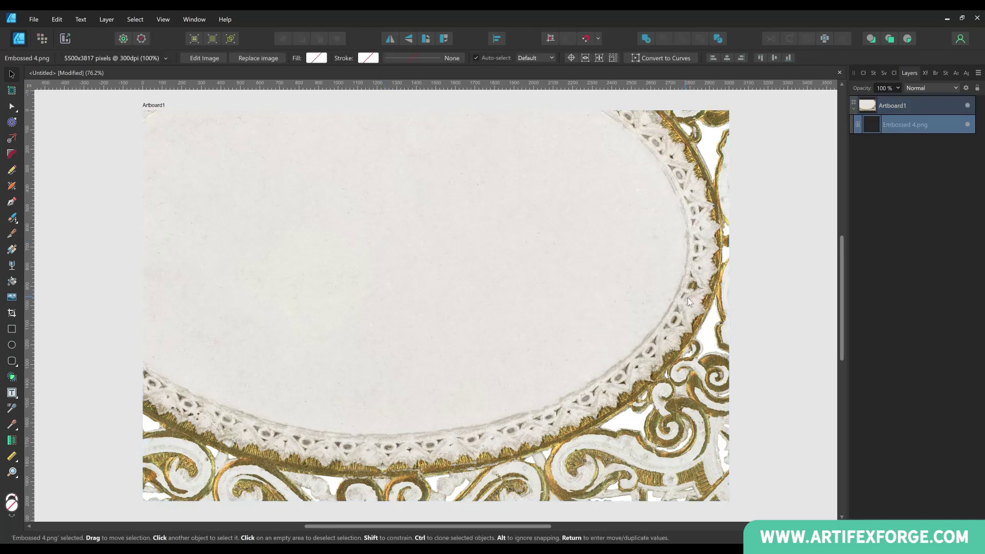
pyautogui.hotkey('ctrl', '-')
pyautogui.hotkey('ctrl', '-')
pyautogui.hotkey('ctrl', '-')
pyautogui.hotkey('ctrl', '-')
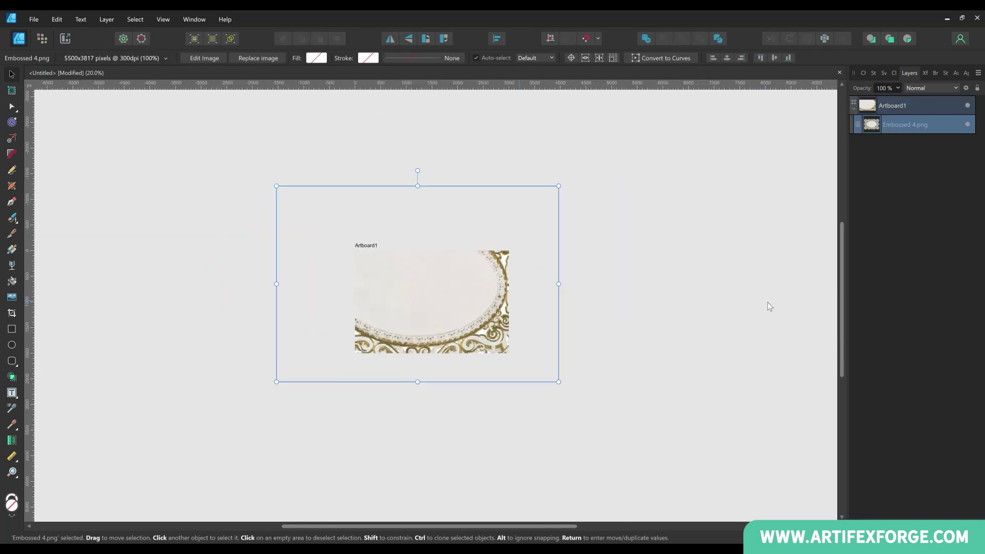
pyautogui.moveTo(559, 284); pyautogui.dragTo(494, 302)
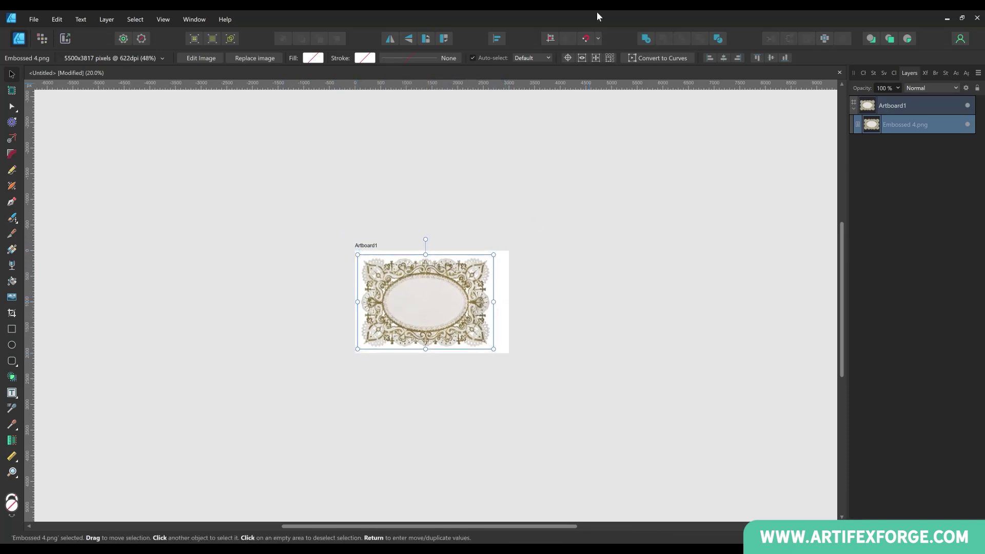
pyautogui.click(498, 38)
pyautogui.click(519, 73)
pyautogui.click(520, 125)
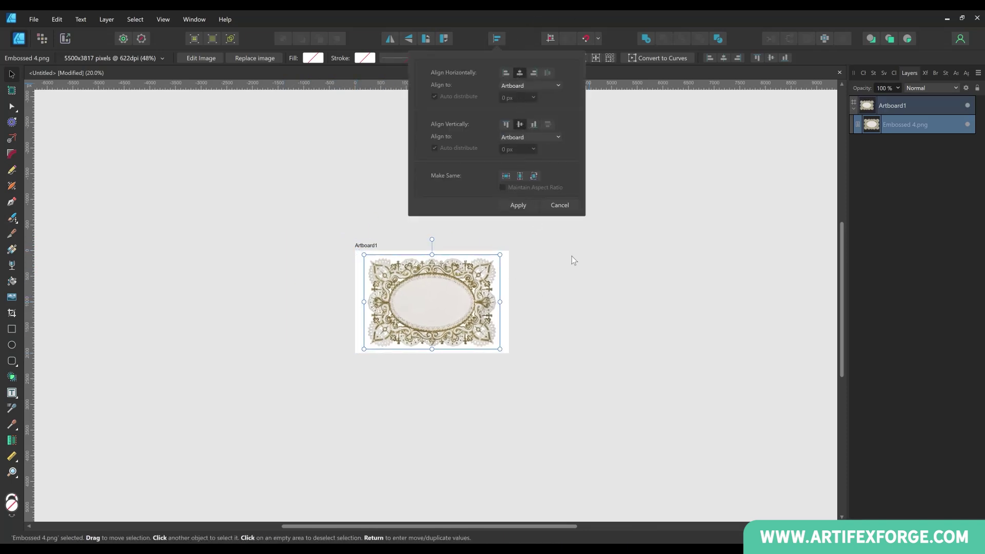
# Deselect the image and zoom out to 50% so the whole artboard is in view.
pyautogui.click(596, 308)
pyautogui.hotkey('ctrl', '0')
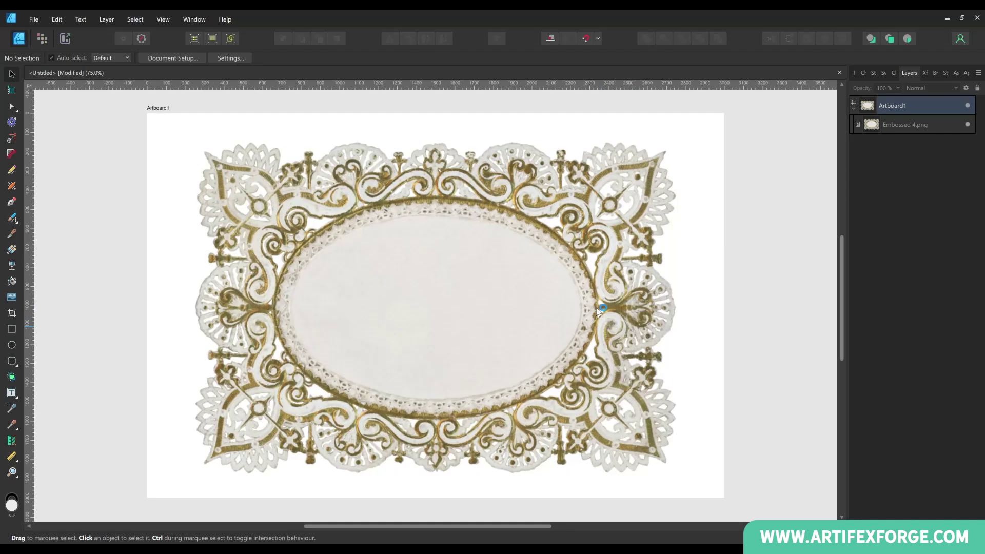
pyautogui.hotkey('ctrl', '-')
pyautogui.moveTo(505, 251); pyautogui.dragTo(523, 296)
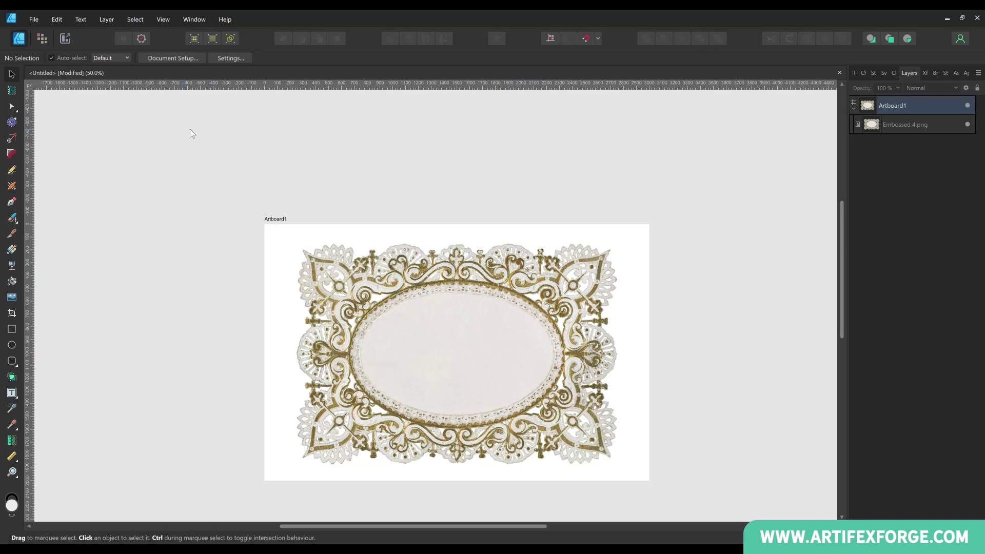
# In the Resource Manager, select Embossed 4.png and resize the image to compare its placed DPI.
pyautogui.click(197, 21)
pyautogui.click(177, 44)
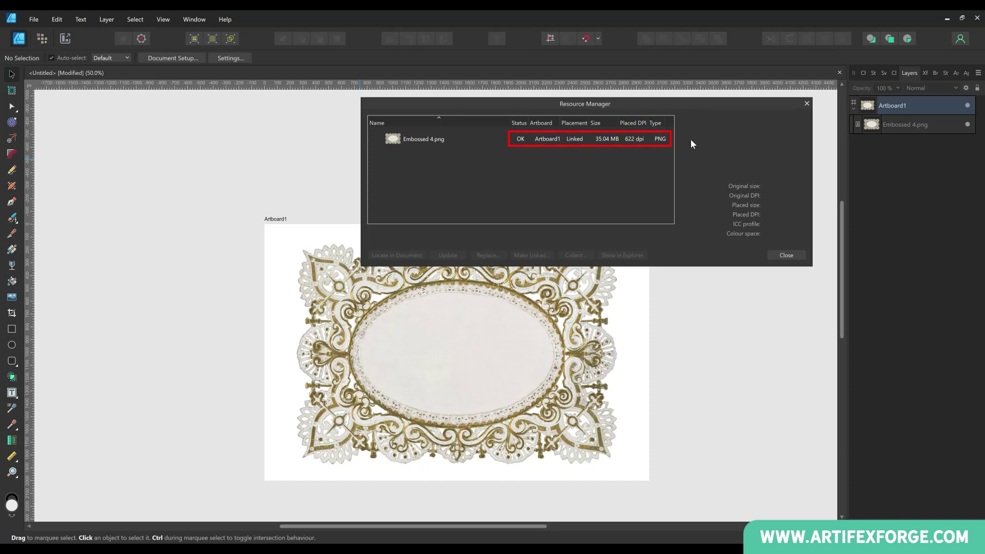
pyautogui.click(645, 141)
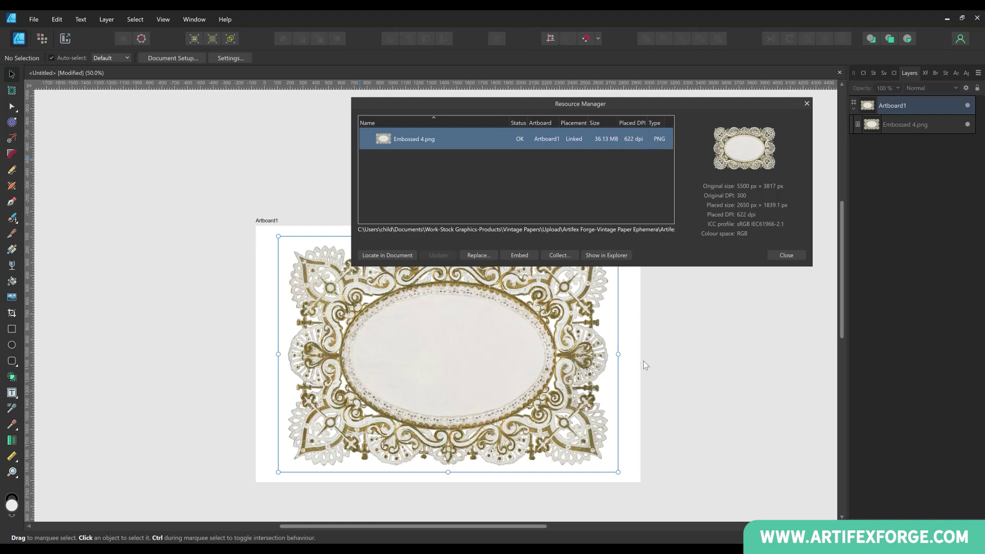
pyautogui.moveTo(619, 354); pyautogui.dragTo(781, 353)
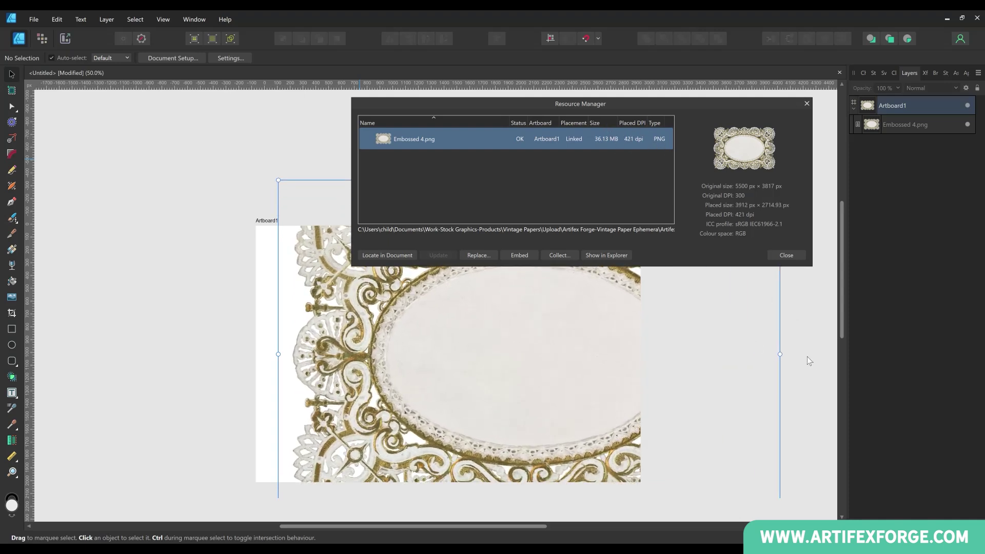
pyautogui.moveTo(782, 357); pyautogui.dragTo(545, 382)
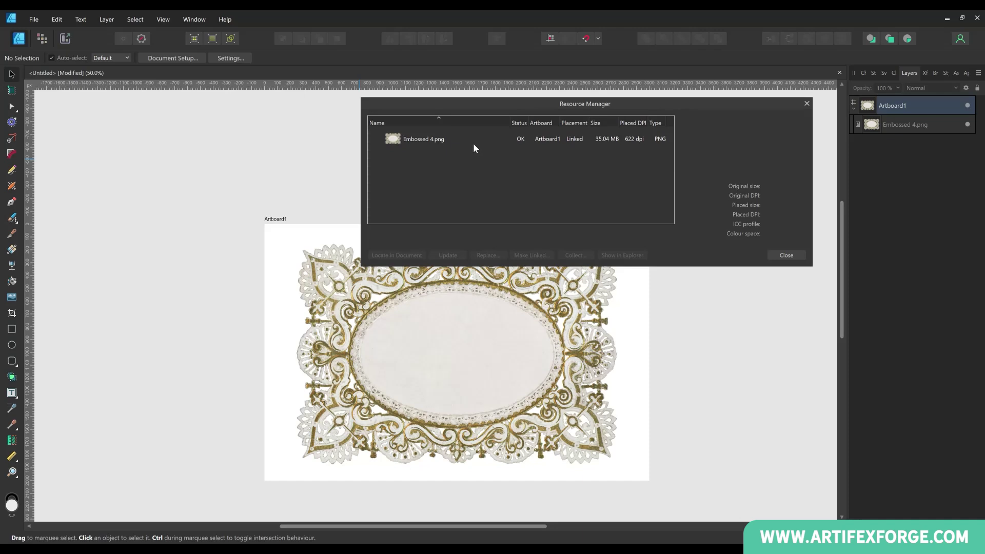
# Select Embossed 4.png to view its 2650 × 1839.1 px placed size and other details.
pyautogui.click(440, 140)
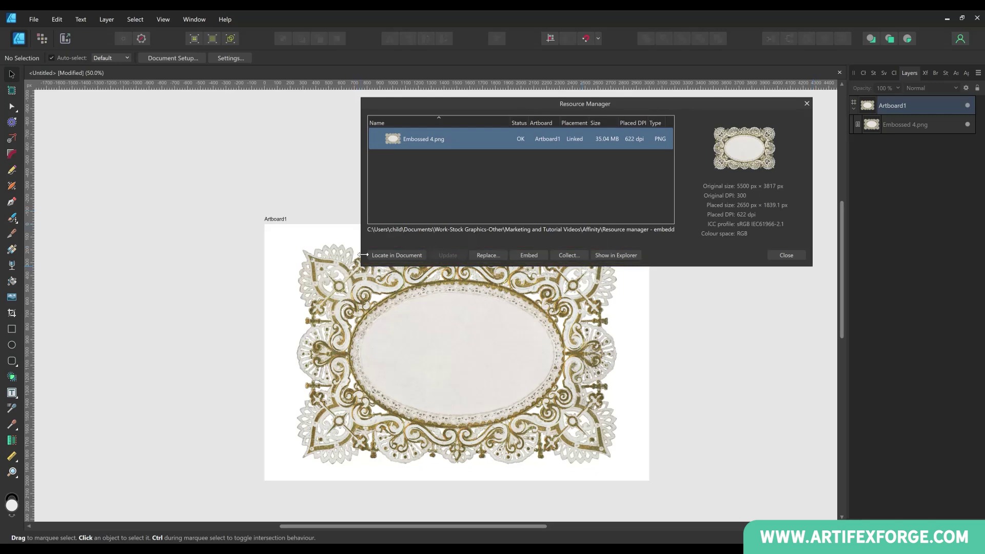
# Deselect the image, then locate Embossed 4.png from its resource entry to reselect it on the artboard.
pyautogui.click(397, 255)
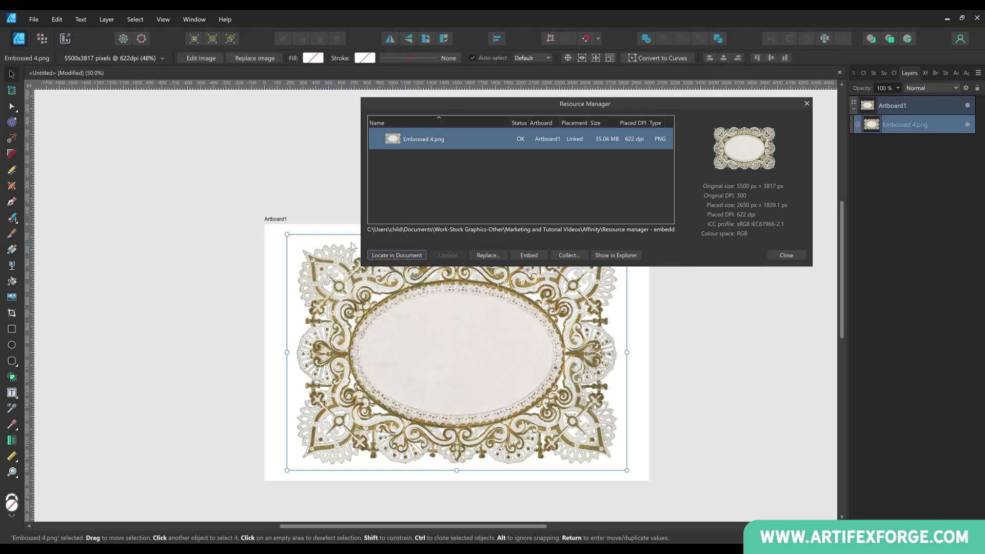
pyautogui.click(337, 186)
pyautogui.moveTo(479, 420); pyautogui.dragTo(334, 312)
pyautogui.click(411, 140)
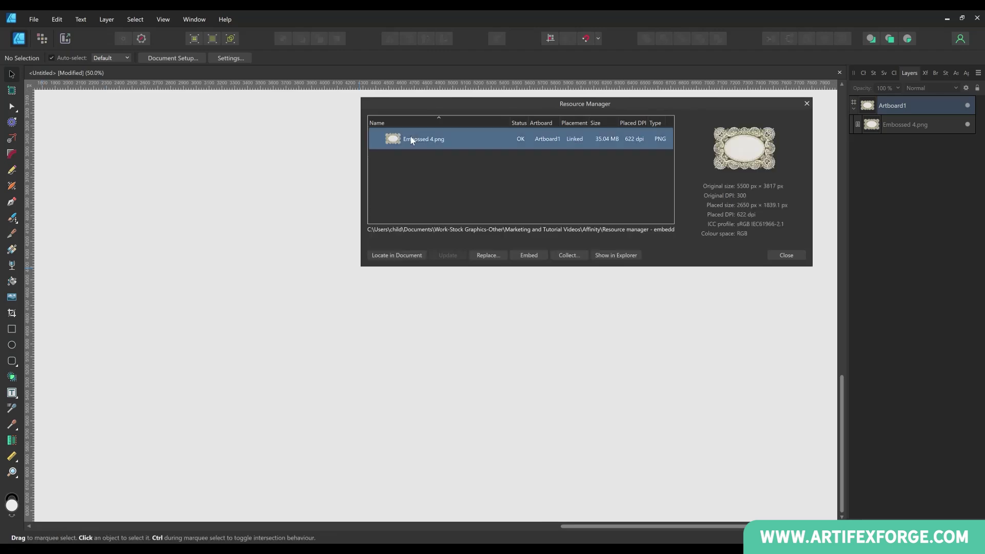
pyautogui.click(407, 255)
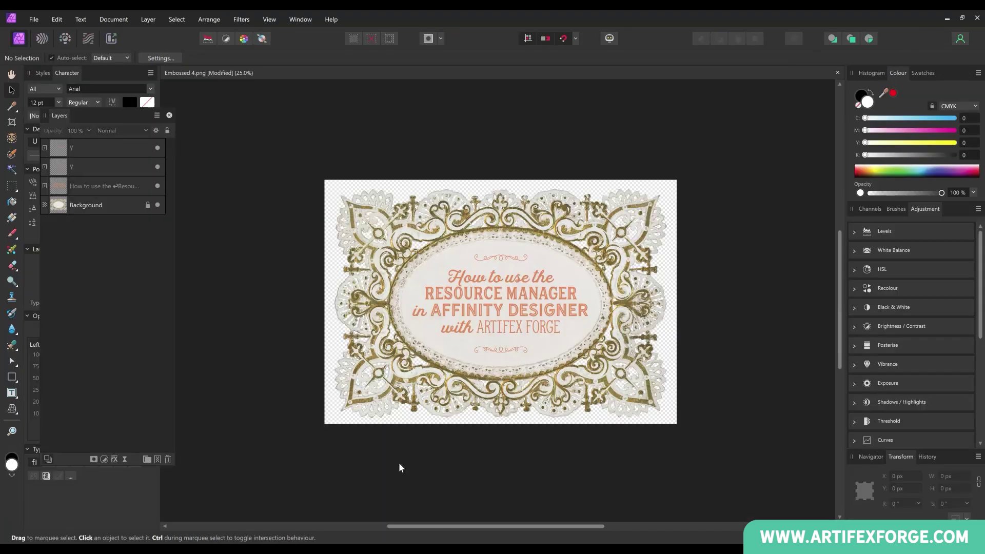
# Save Embossed 4.png from Affinity Photo using Save Flattened.
pyautogui.click(34, 20)
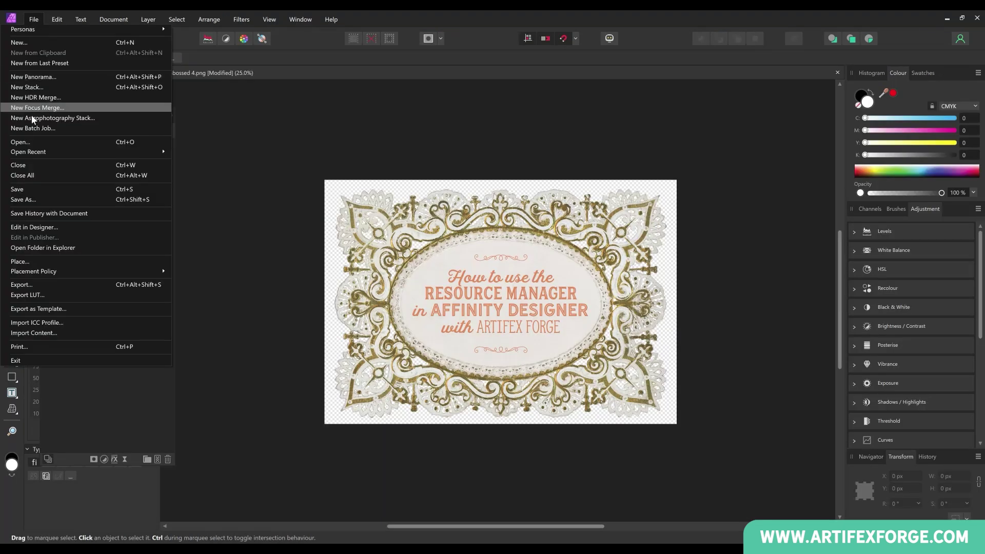
pyautogui.click(43, 191)
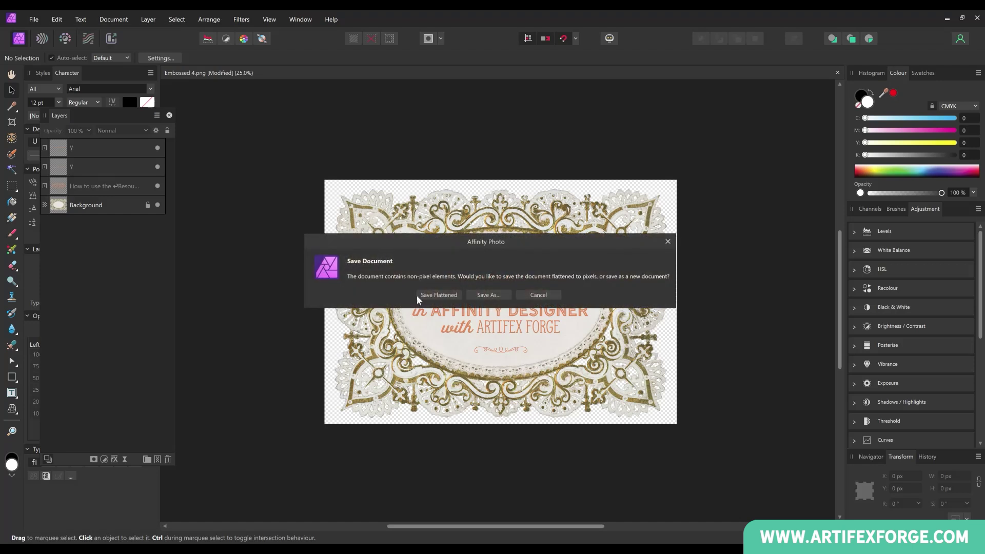
pyautogui.click(445, 296)
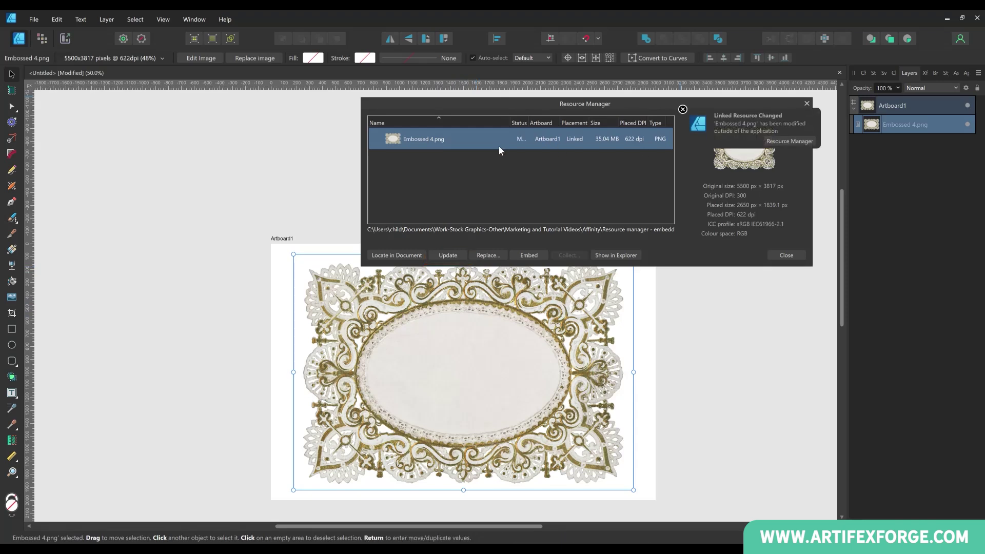
# Widen the resource list and Status column to read Modified, then update Embossed 4.png.
pyautogui.moveTo(361, 153); pyautogui.dragTo(246, 154)
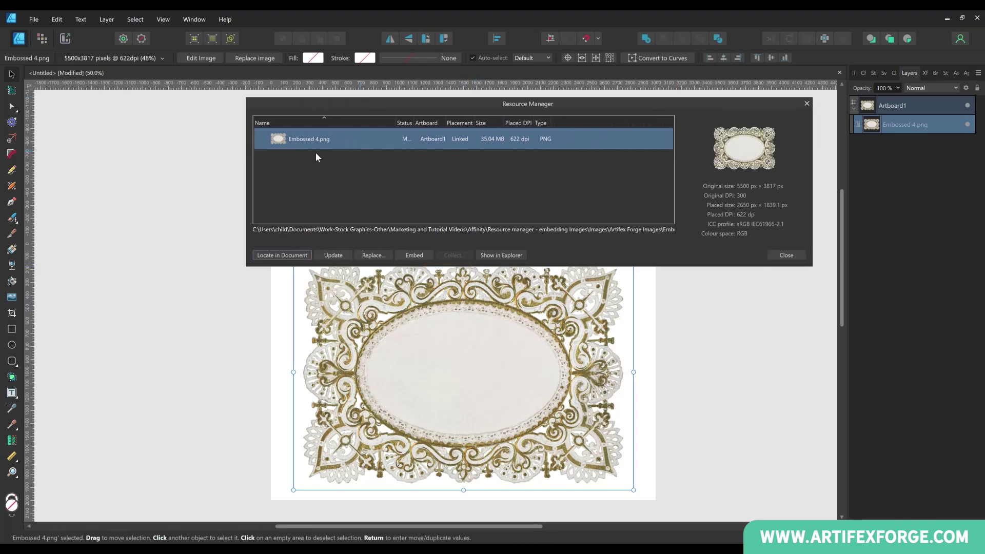
pyautogui.moveTo(413, 123); pyautogui.dragTo(446, 122)
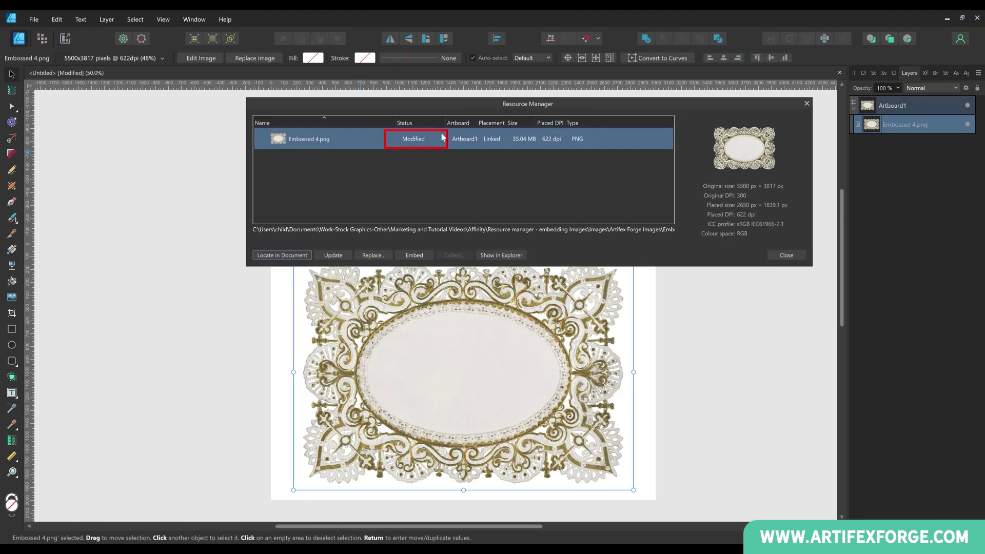
pyautogui.click(336, 255)
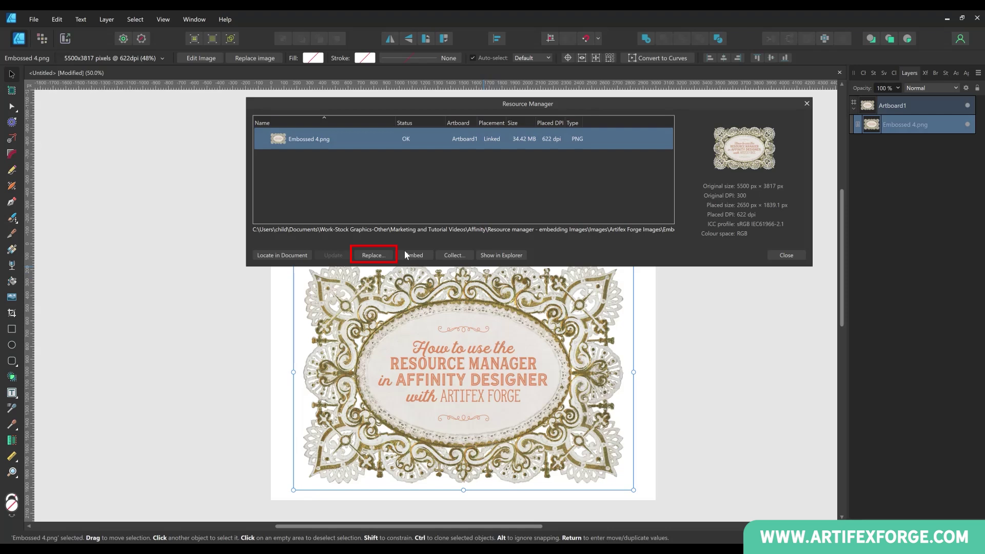
pyautogui.click(378, 255)
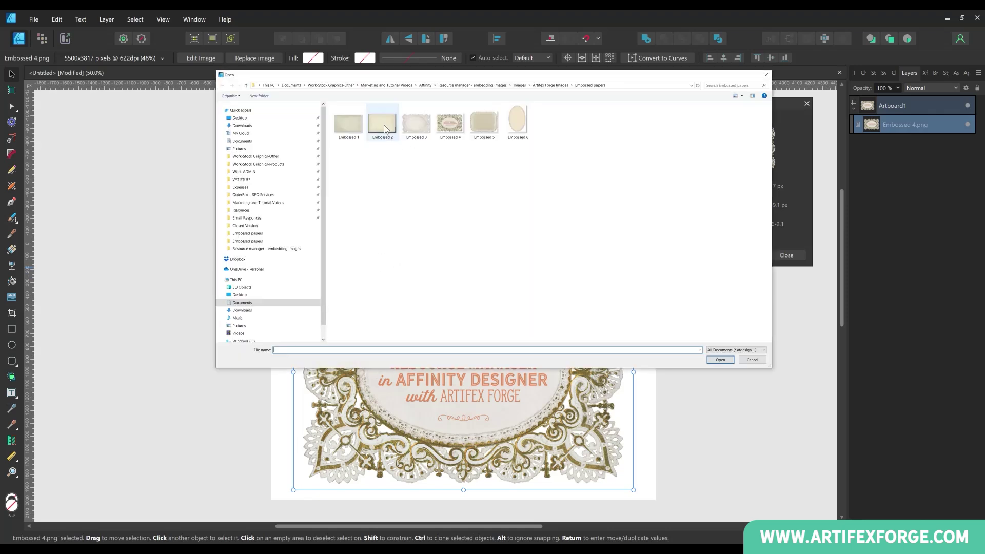
pyautogui.doubleClick(384, 125)
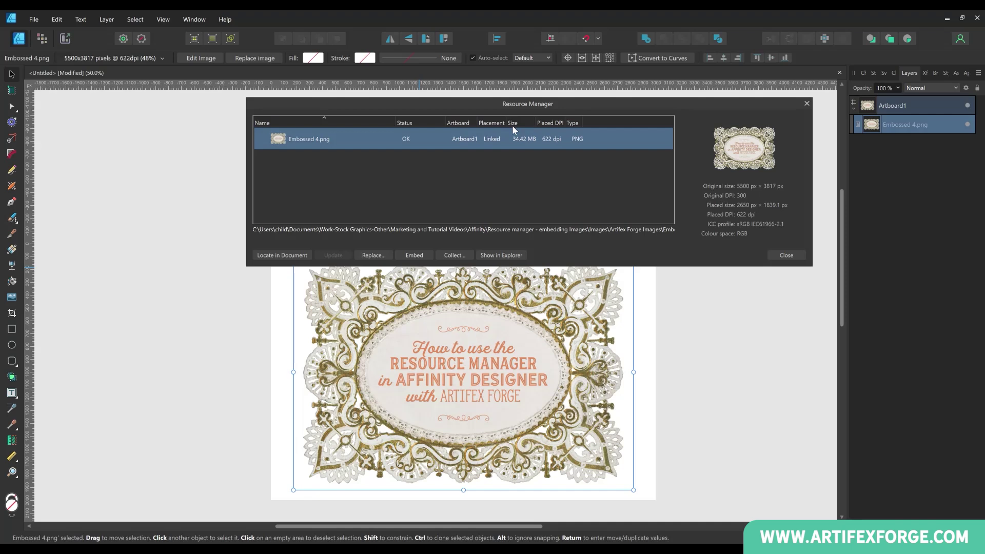
# Embed Embossed 4.png so its placement changes from Linked to Embedded.
pyautogui.click(415, 256)
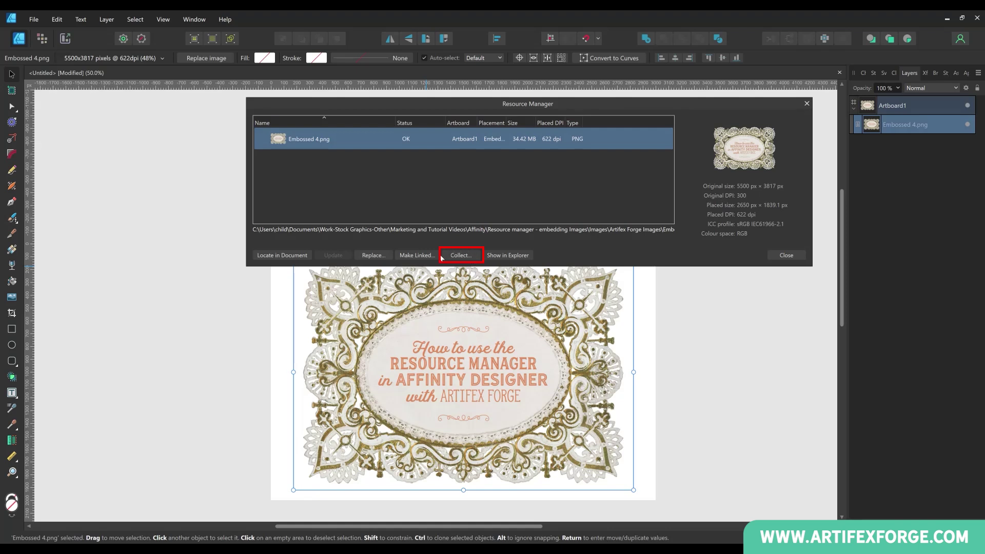
# Collect Embossed 4.png into a new Document Images folder inside Artifex Forge Images.
pyautogui.click(467, 260)
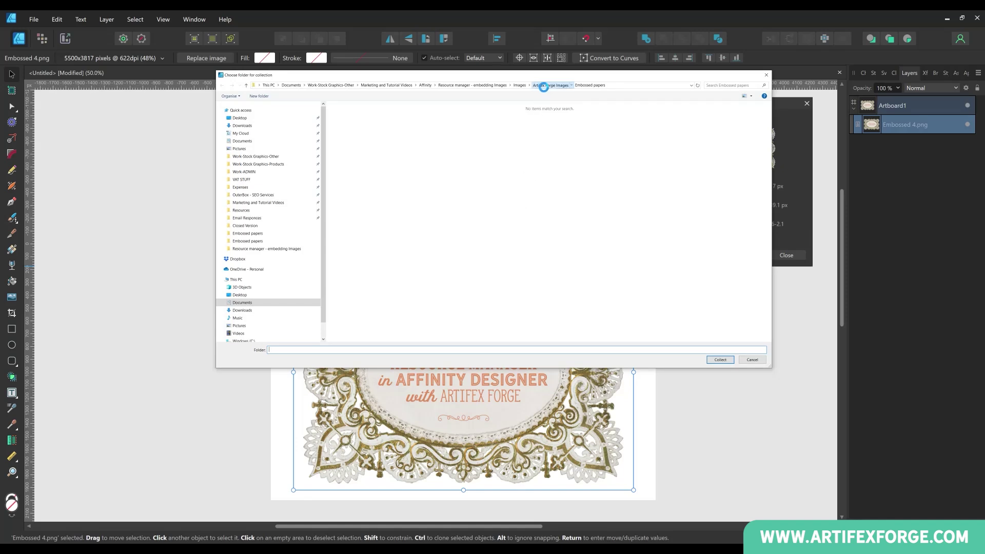
pyautogui.click(545, 85)
pyautogui.rightClick(354, 145)
pyautogui.click(374, 253)
pyautogui.write('Do')
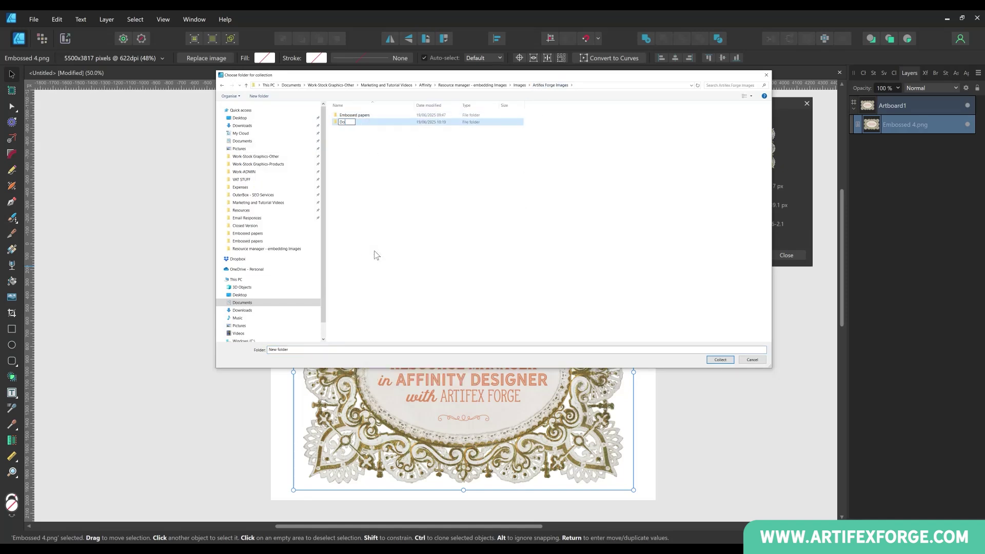
pyautogui.write('cument Images')
pyautogui.press('Return')
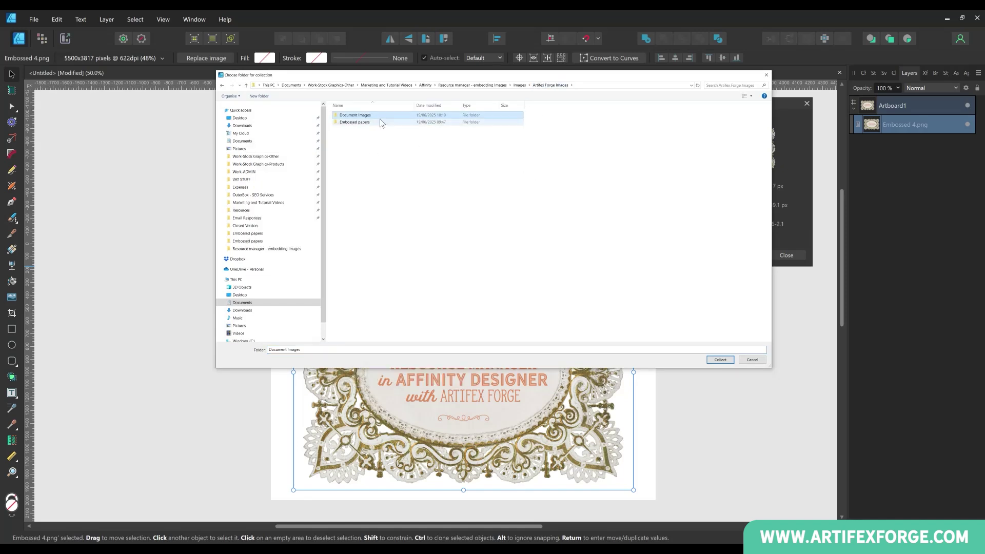
pyautogui.doubleClick(357, 115)
pyautogui.click(720, 360)
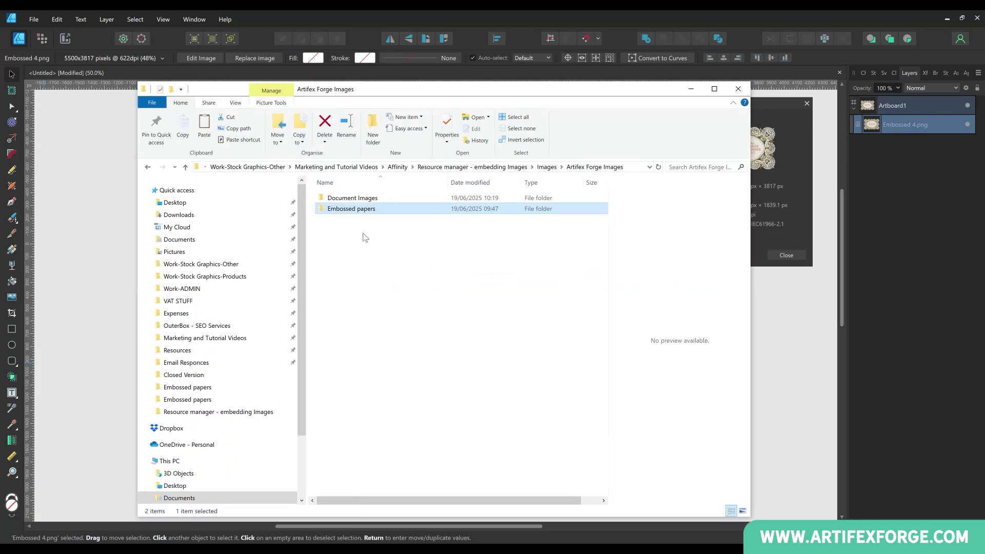
# Open Document Images in File Explorer to confirm Embossed 4 is there, then minimise the window.
pyautogui.click(360, 197)
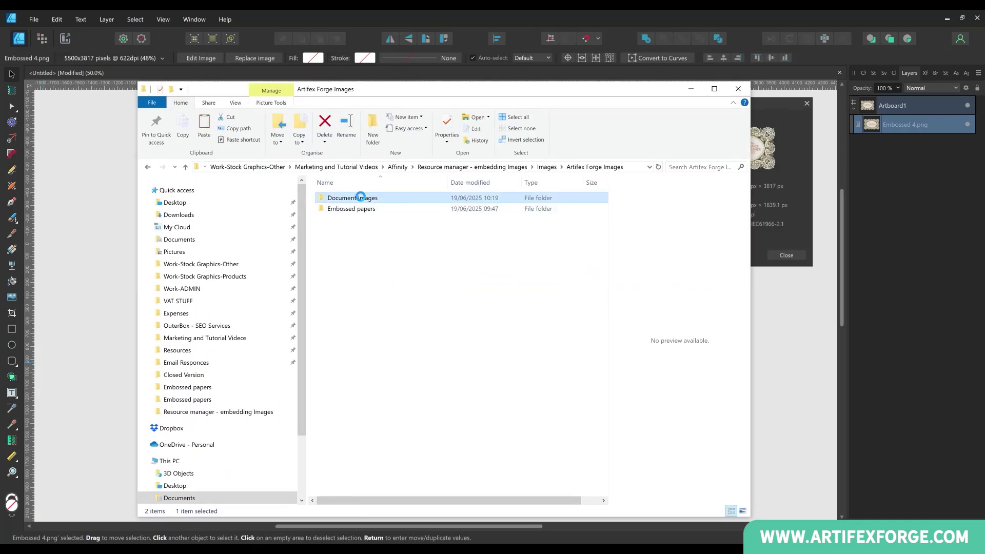
pyautogui.doubleClick(361, 197)
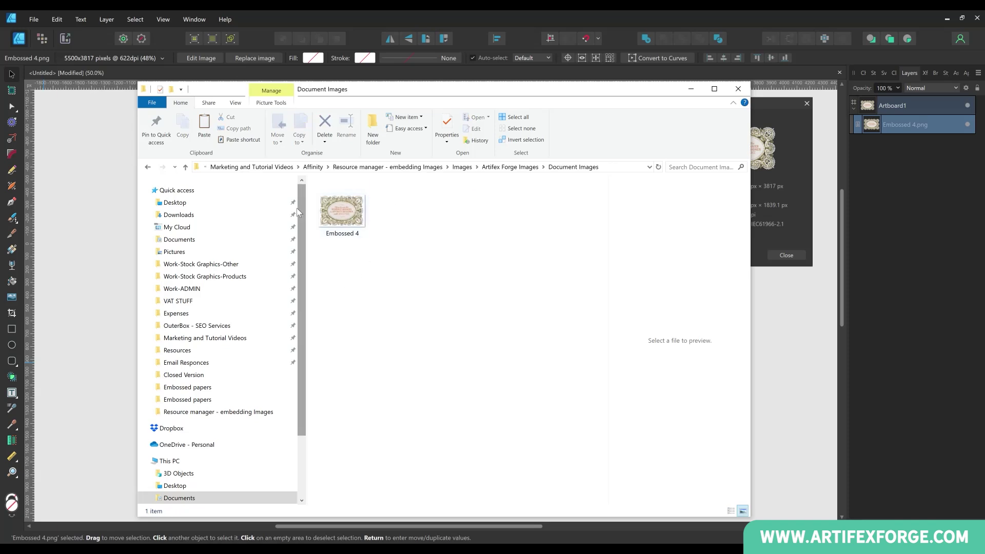
pyautogui.click(692, 88)
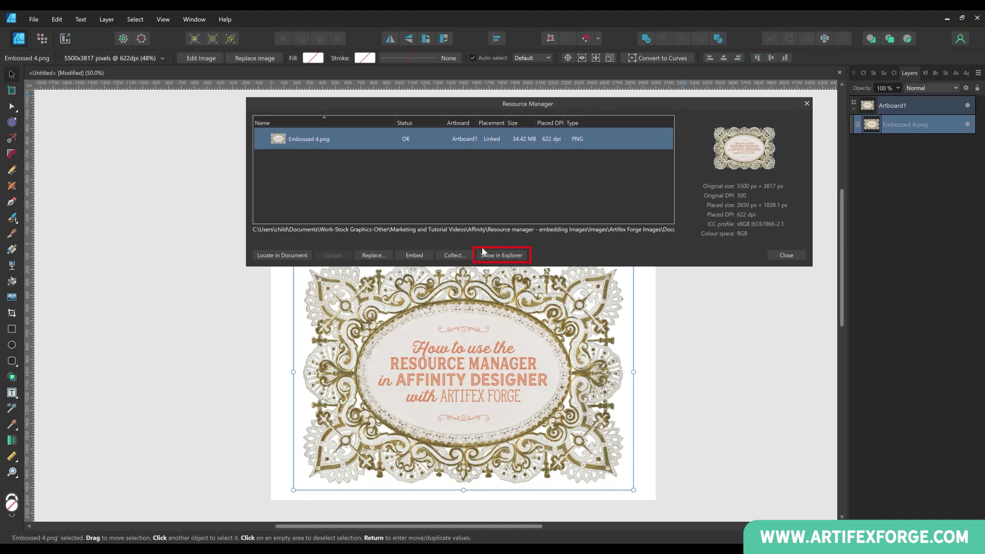
pyautogui.click(513, 258)
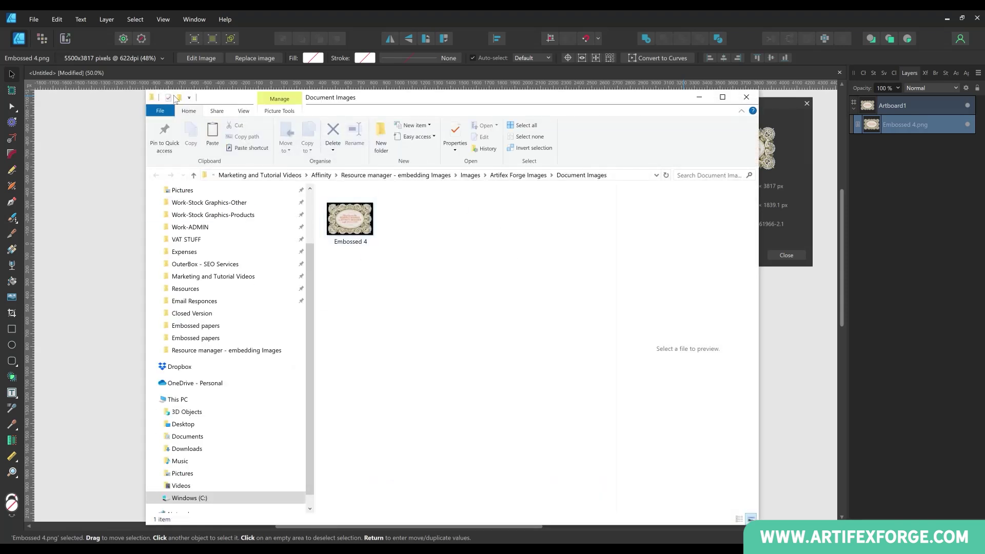
pyautogui.click(747, 97)
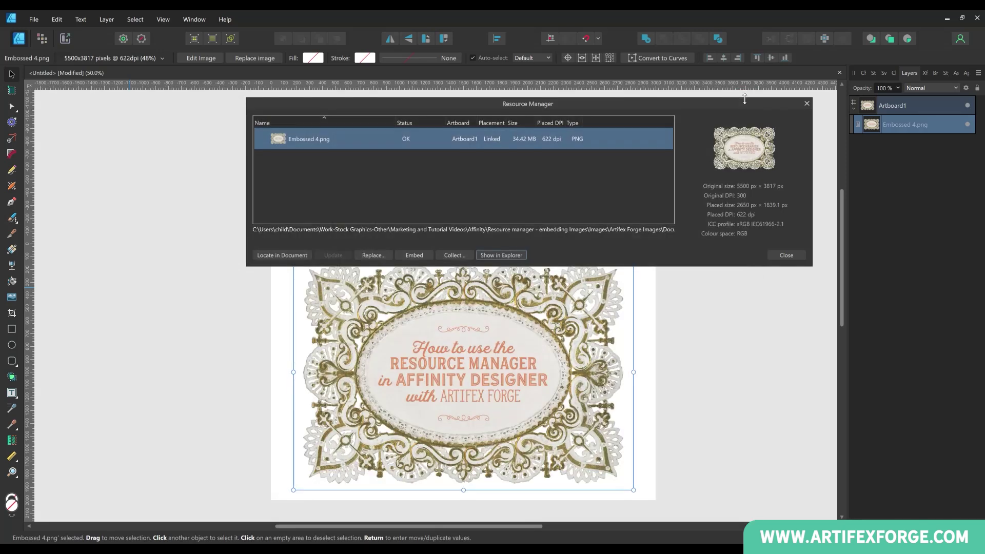